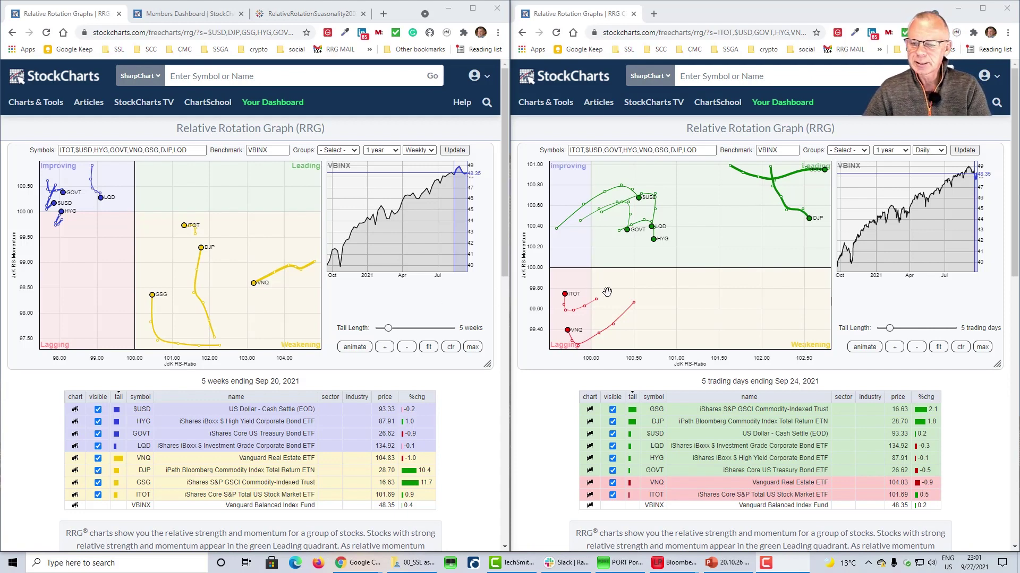
Sort the daily and weekly RRG tables by %chg, highest first, so GSG leads and VNQ is last.
click(926, 398)
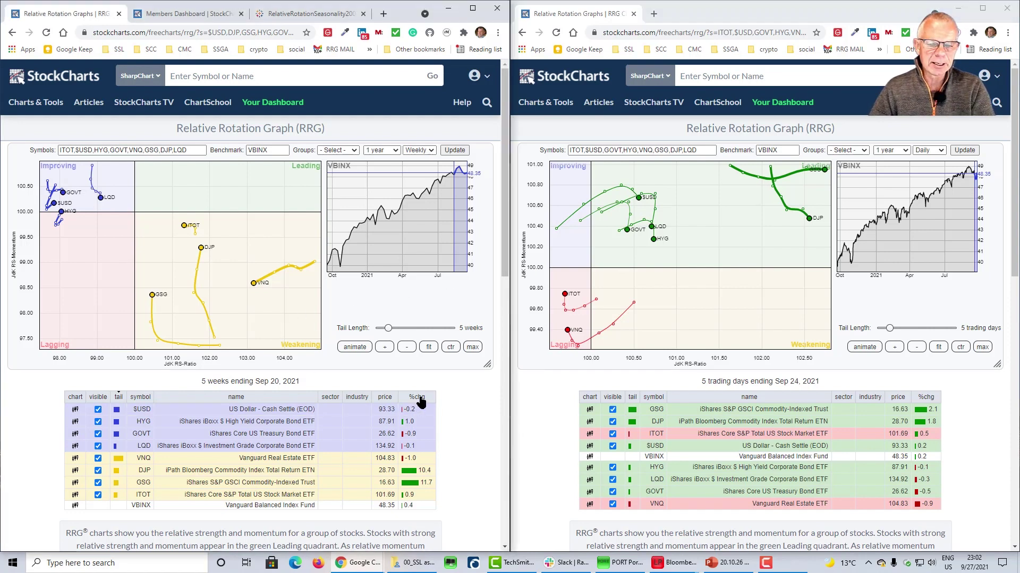
click(365, 396)
Zoom the weekly RRG out two notches so its RS-Ratio axis spans 97–105.
click(407, 348)
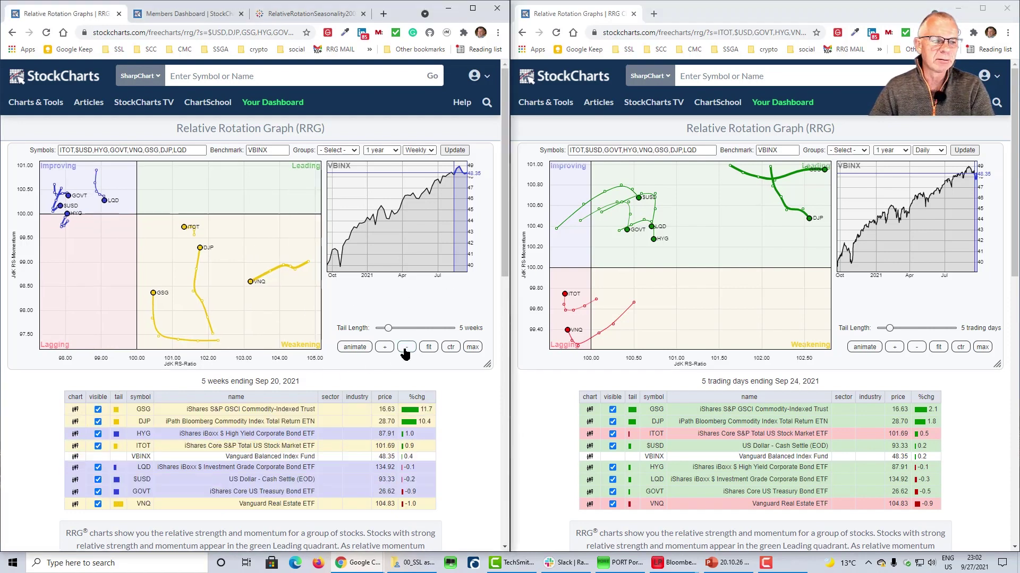
click(406, 348)
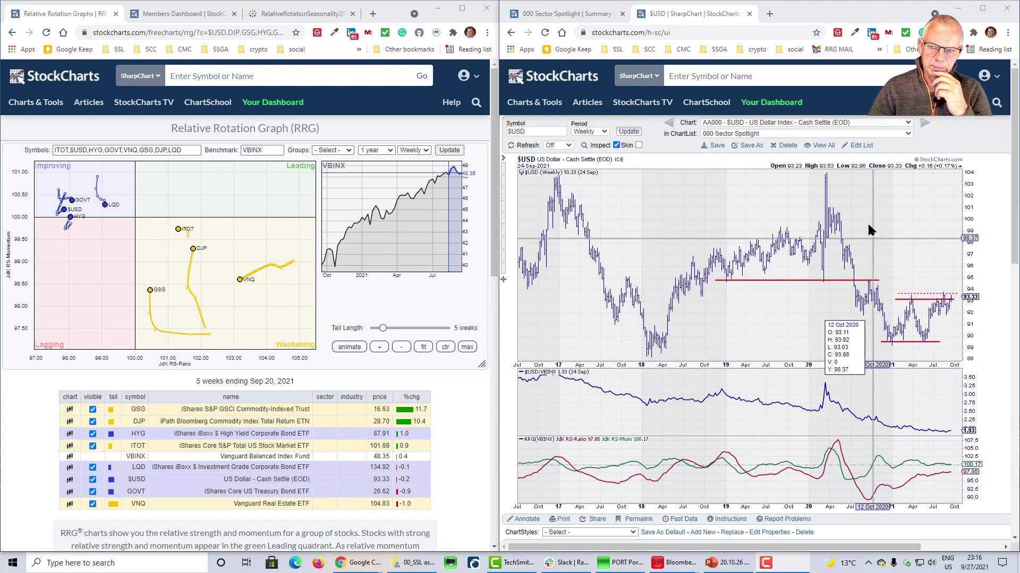
Load the saved 'AA000 - EURUSD weekly' chart and redraw it with OHLC Bars.
click(852, 123)
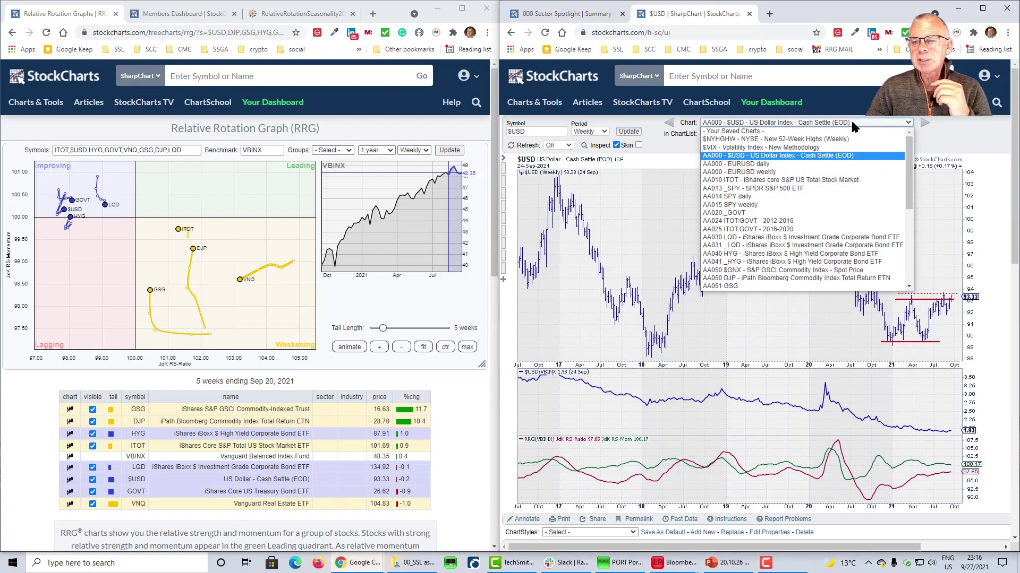
click(827, 173)
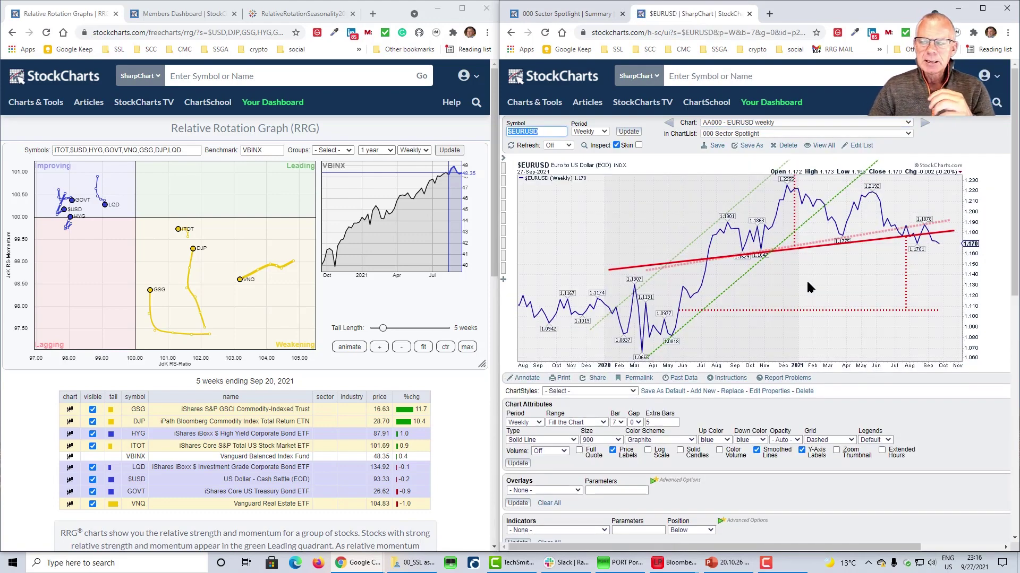
mouse_move(774, 280)
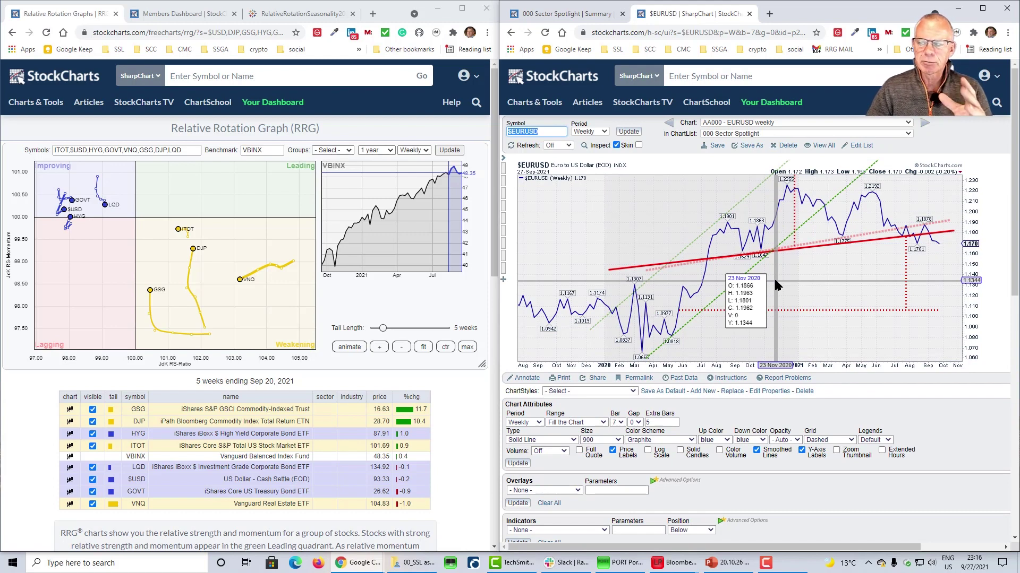
click(549, 437)
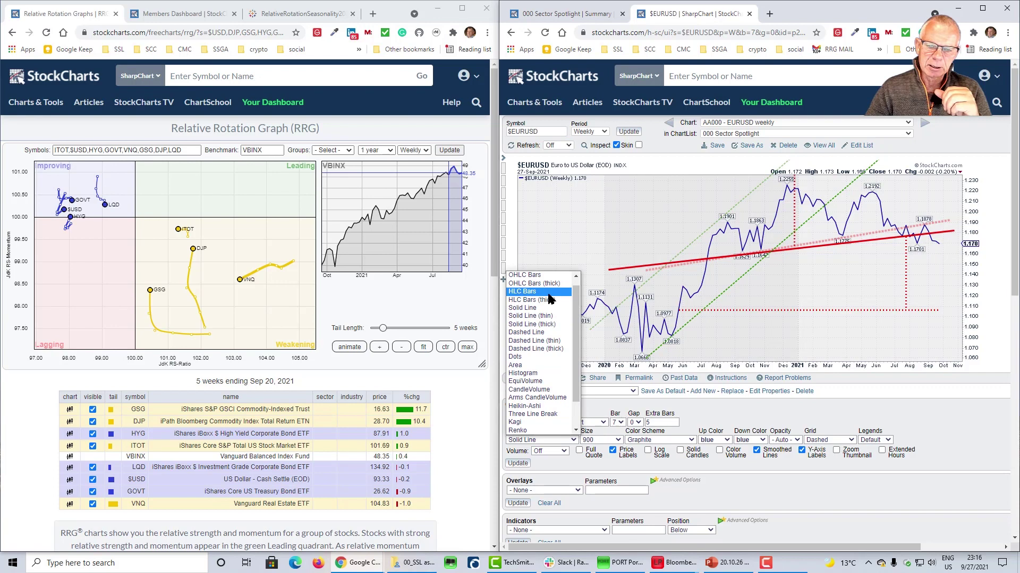
click(547, 276)
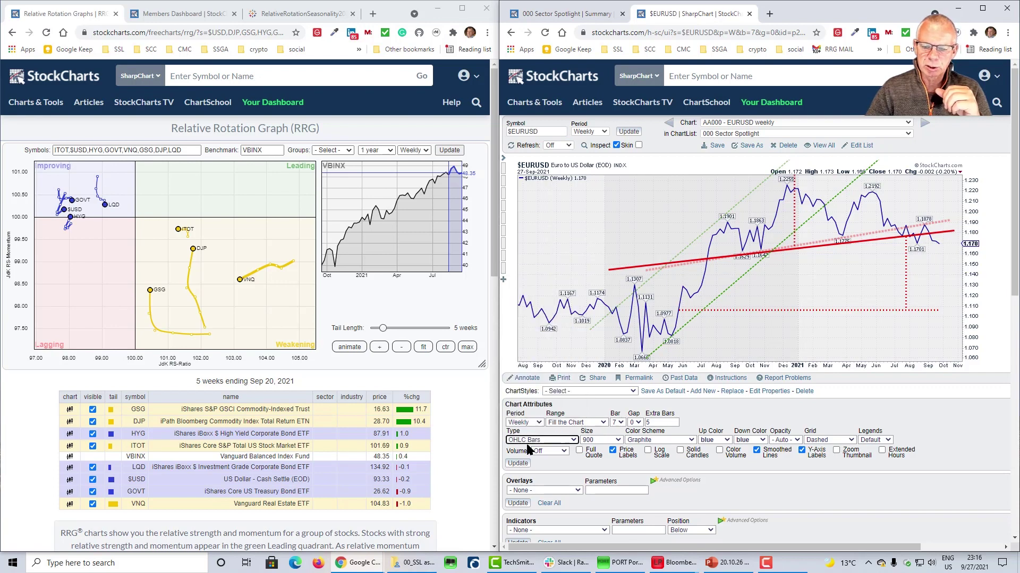
click(526, 463)
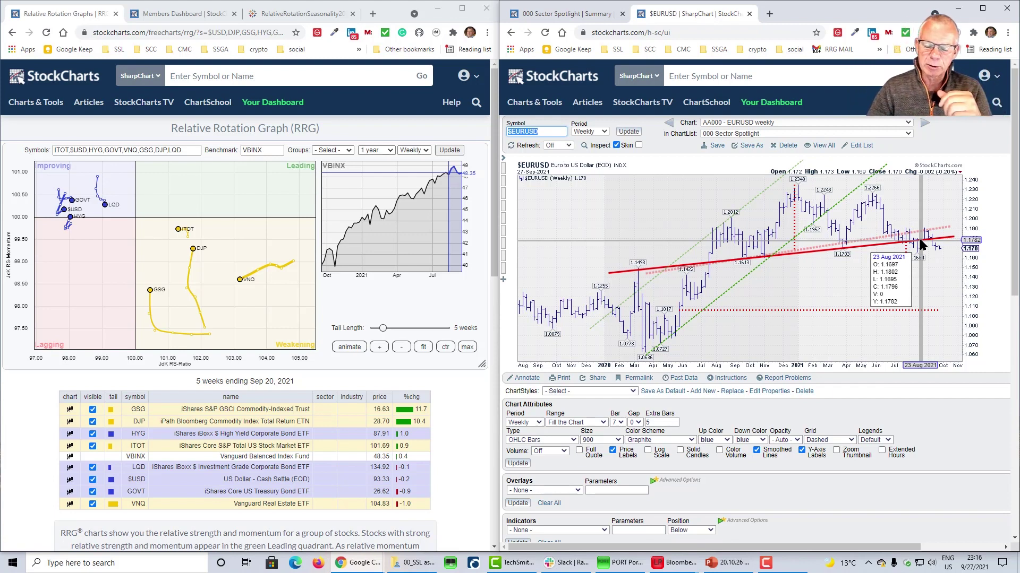
Change the weekly $EURUSD chart type to Solid Line and update it.
click(572, 440)
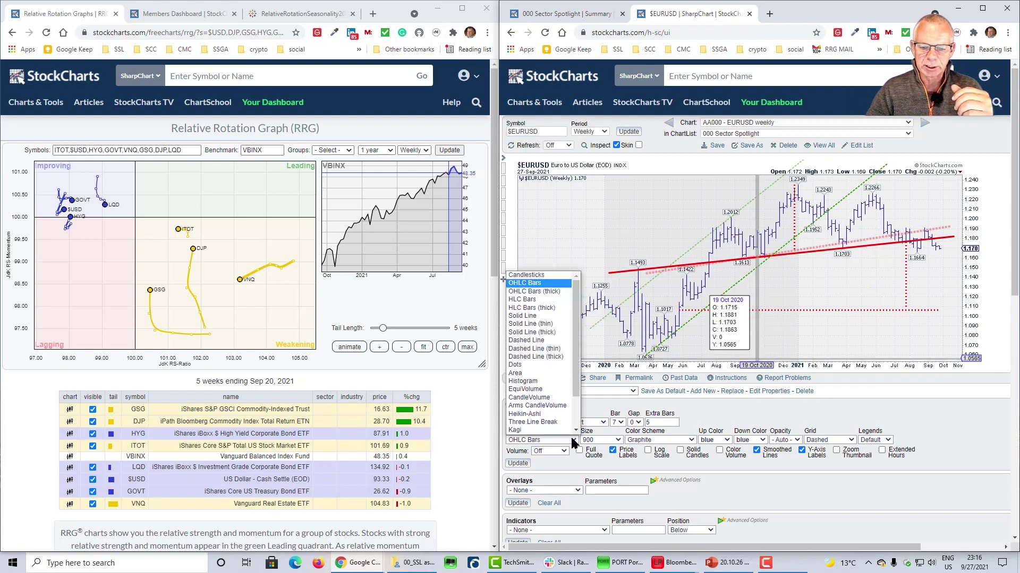
click(534, 316)
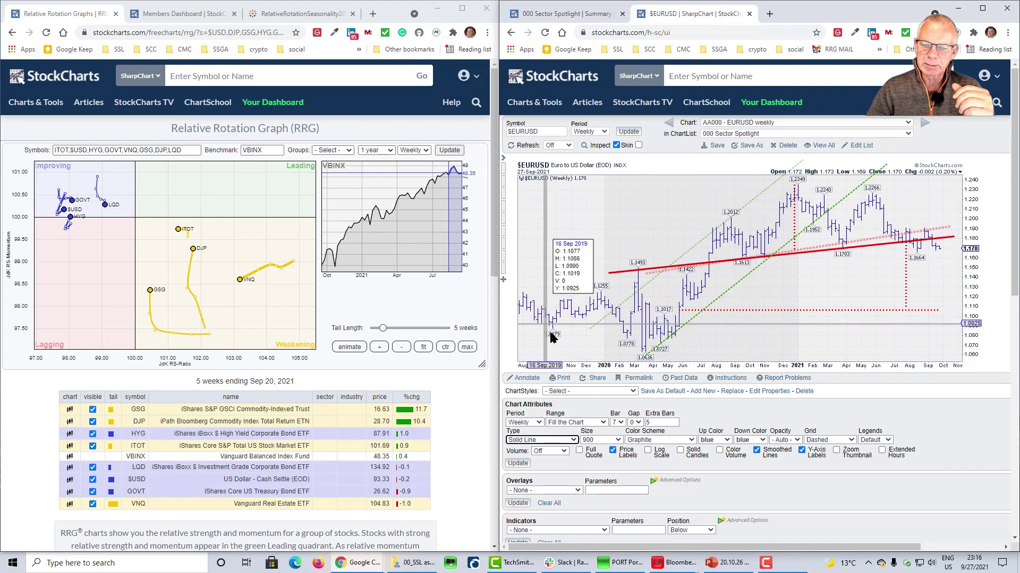
click(522, 464)
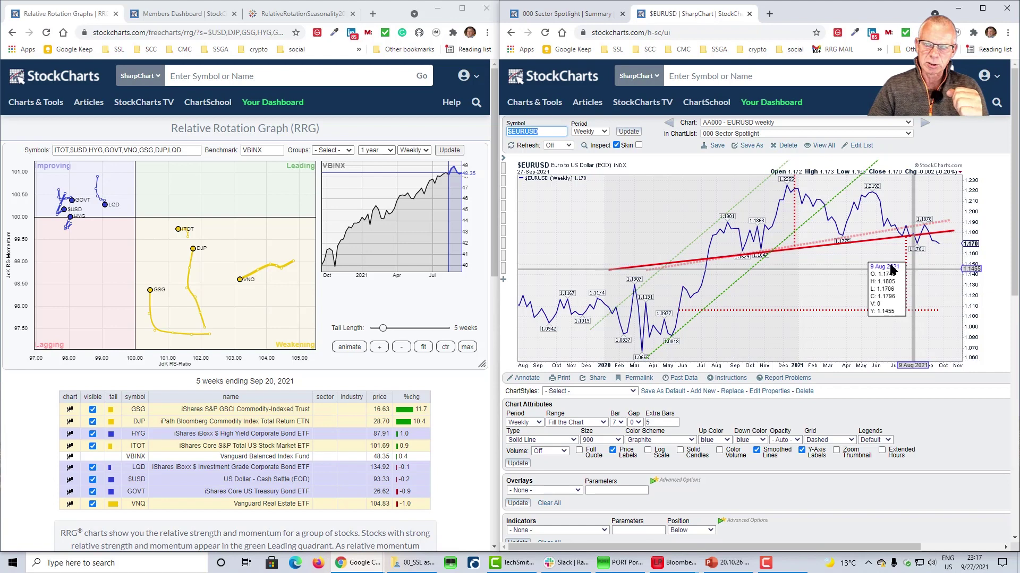
click(785, 122)
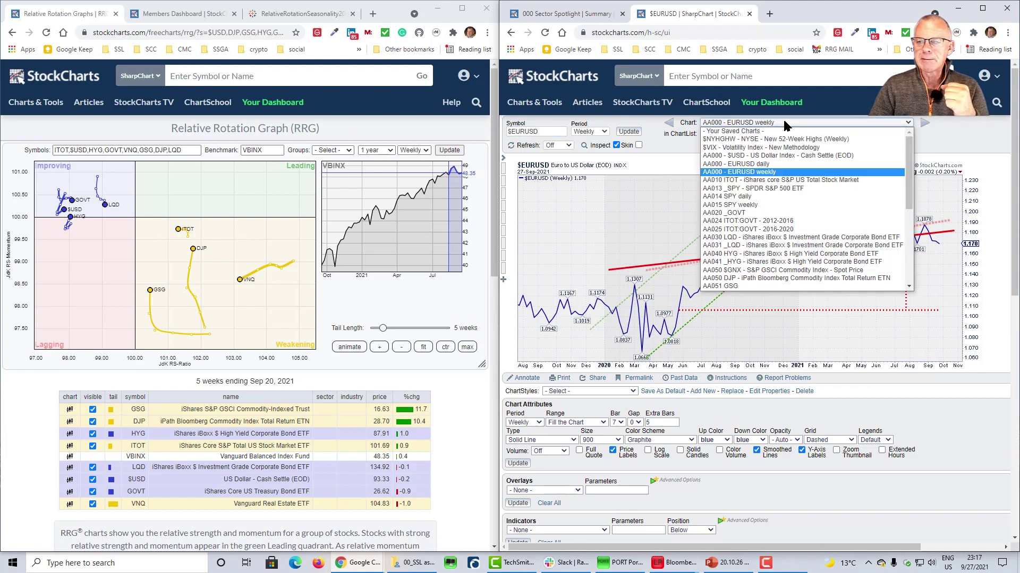
click(774, 164)
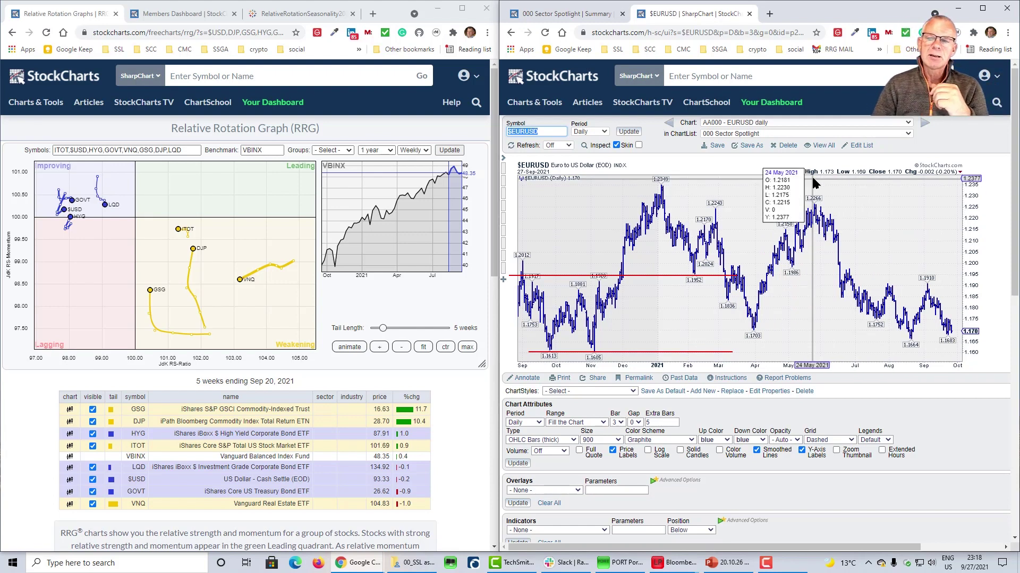
click(804, 123)
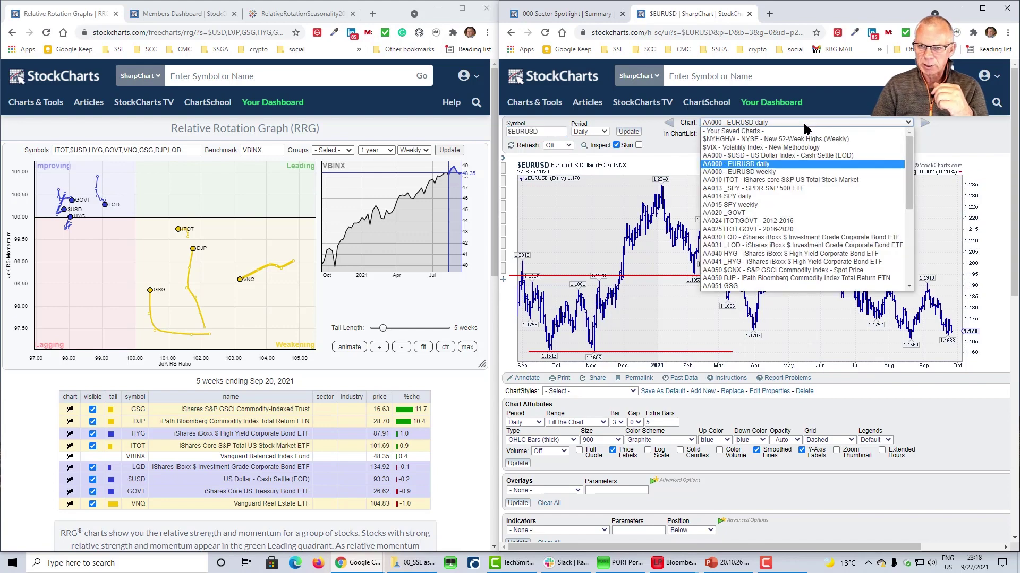
click(803, 172)
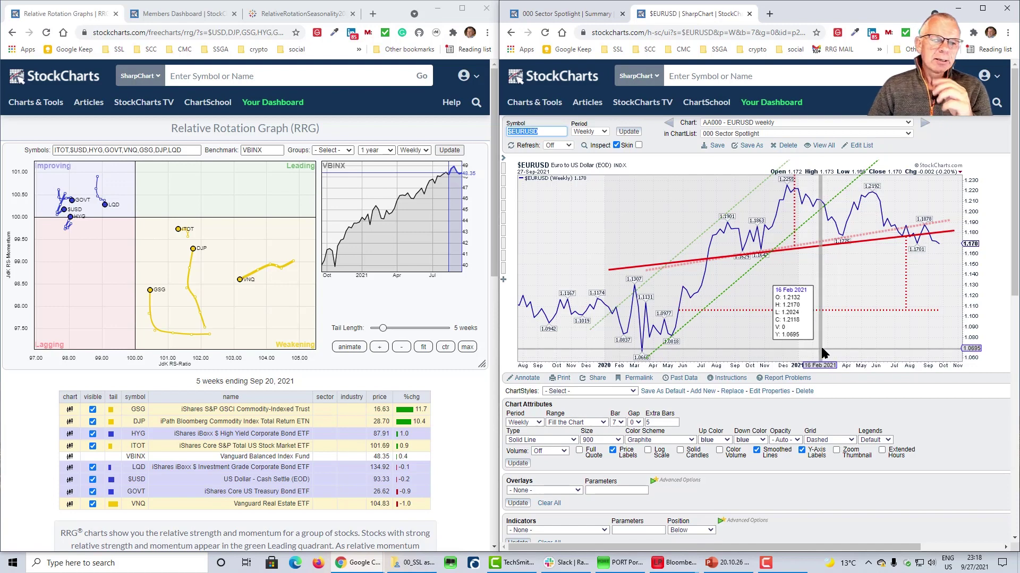
Load the saved 'AA020 _GOVT' weekly Treasury bond chart, then reopen the saved-charts list.
click(808, 123)
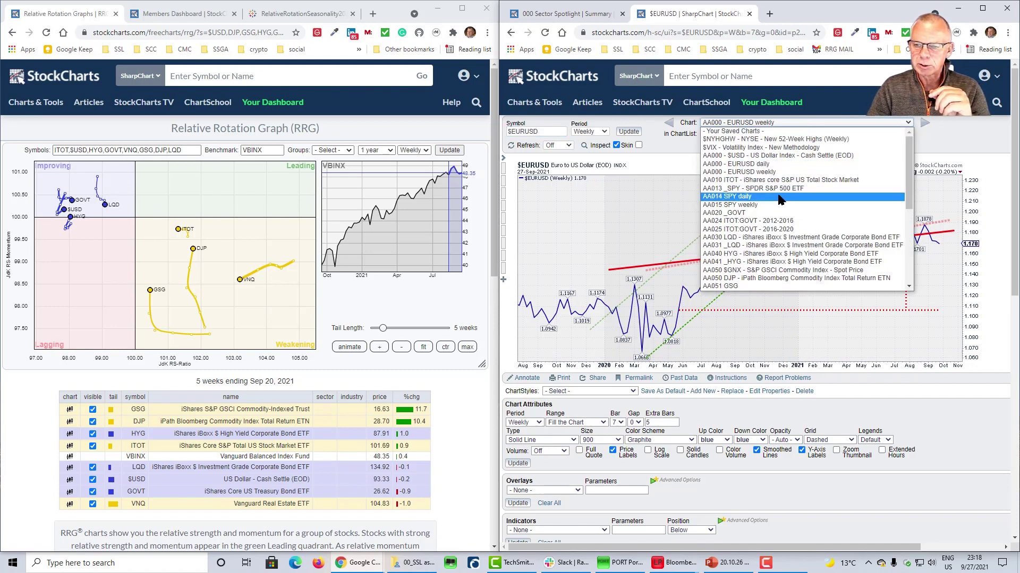
click(774, 214)
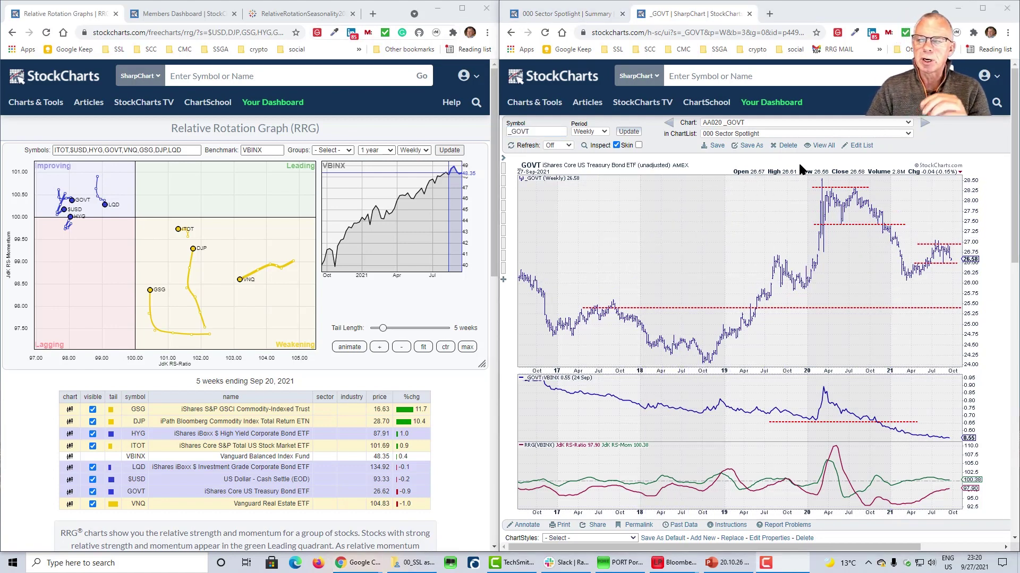
click(804, 120)
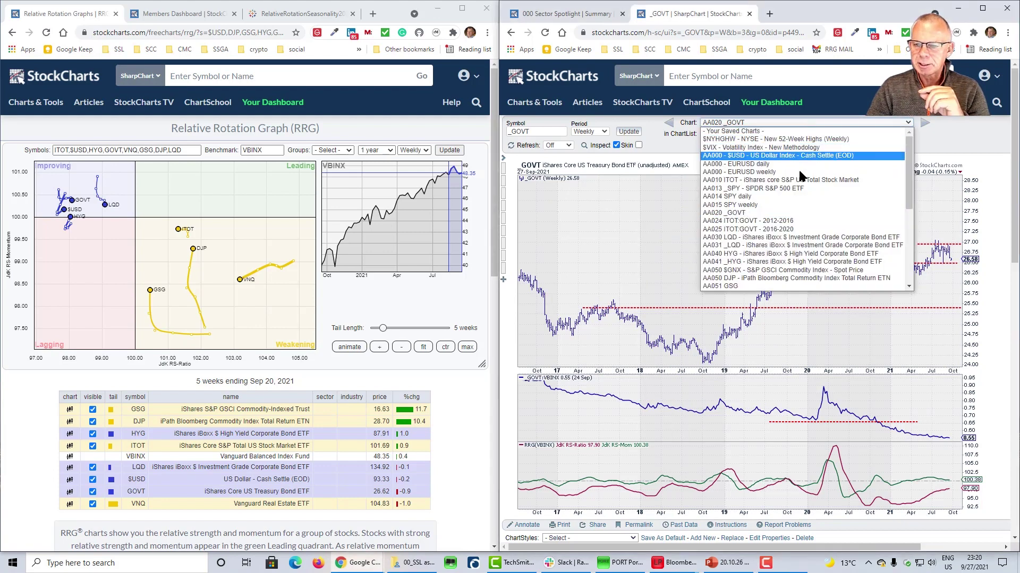
Load the saved 'AA025 ITOT:GOVT - 2016-2020' ratio chart, then reopen the saved-charts list.
click(798, 229)
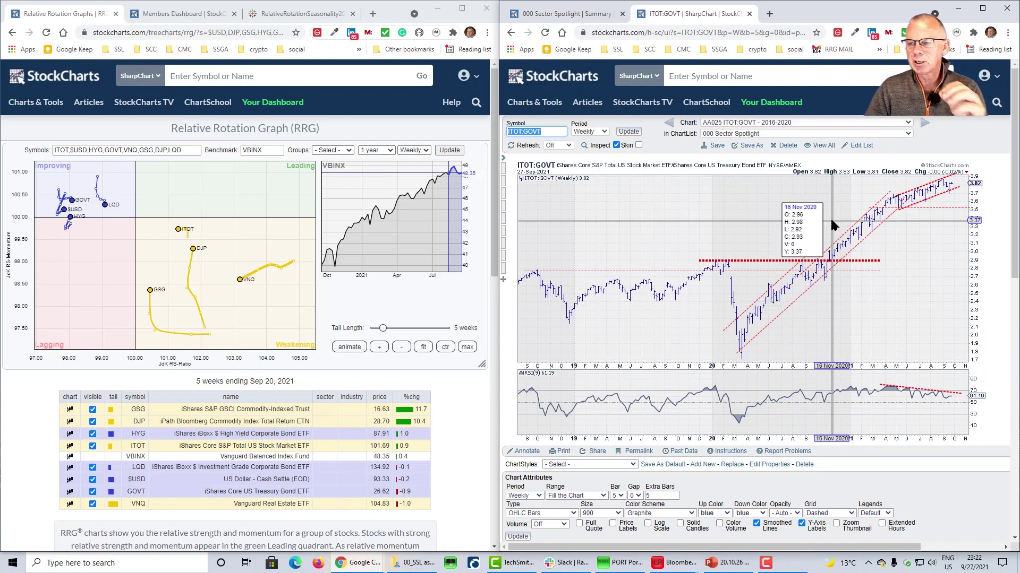
click(830, 122)
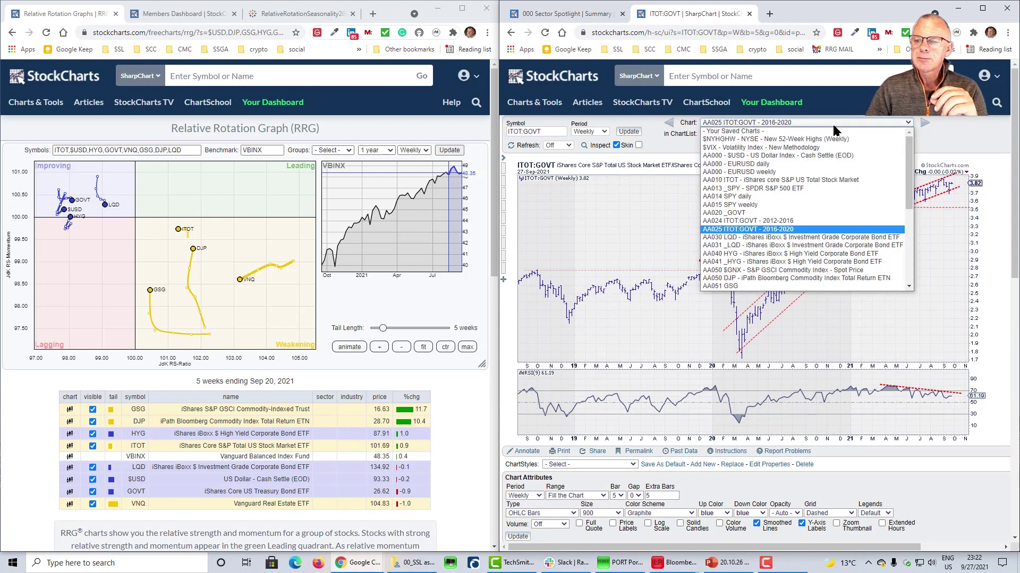
Switch from the SPY versus VBINX chart to the saved 'AA015 SPY weekly' chart.
click(817, 190)
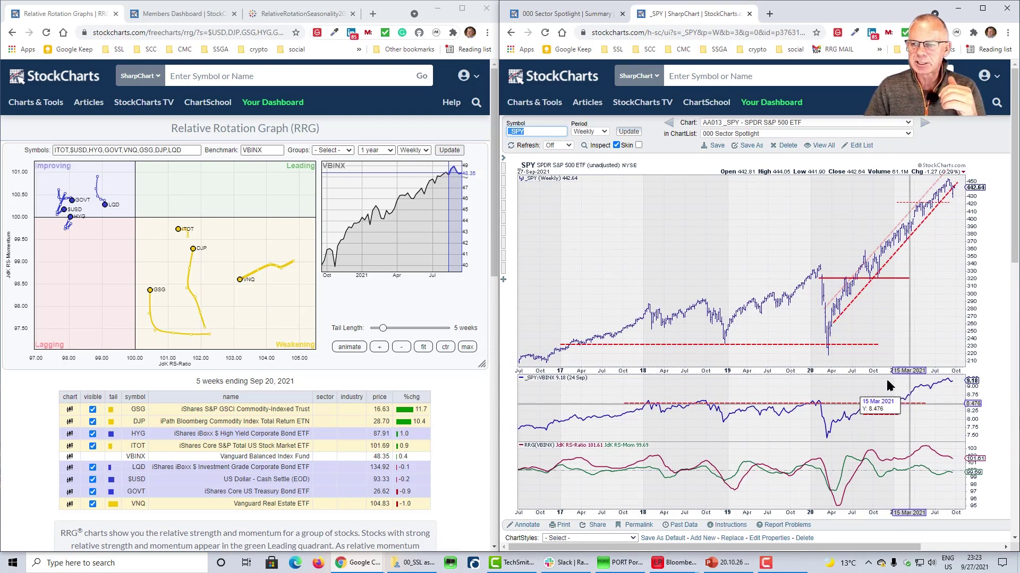
click(766, 124)
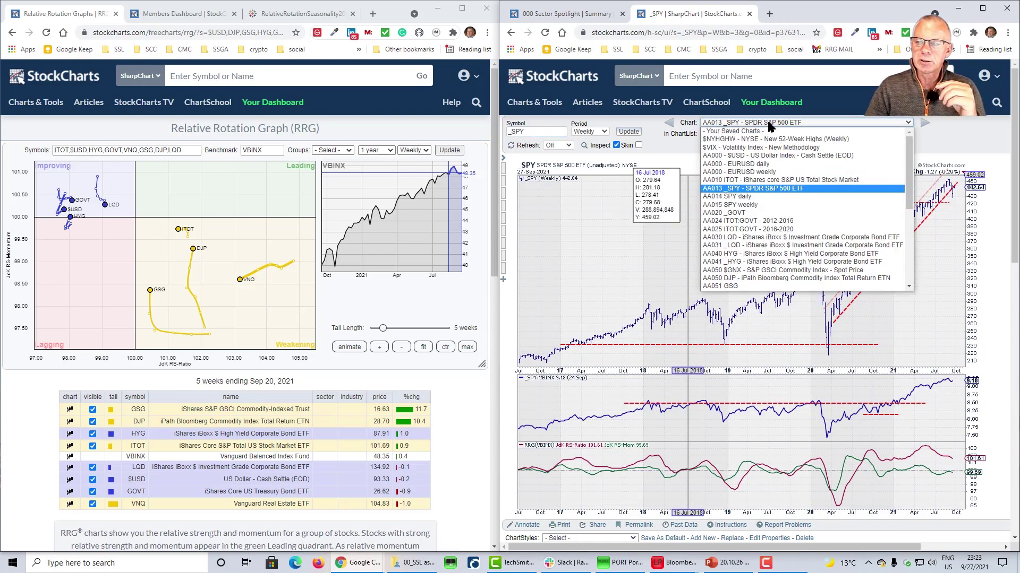
click(765, 205)
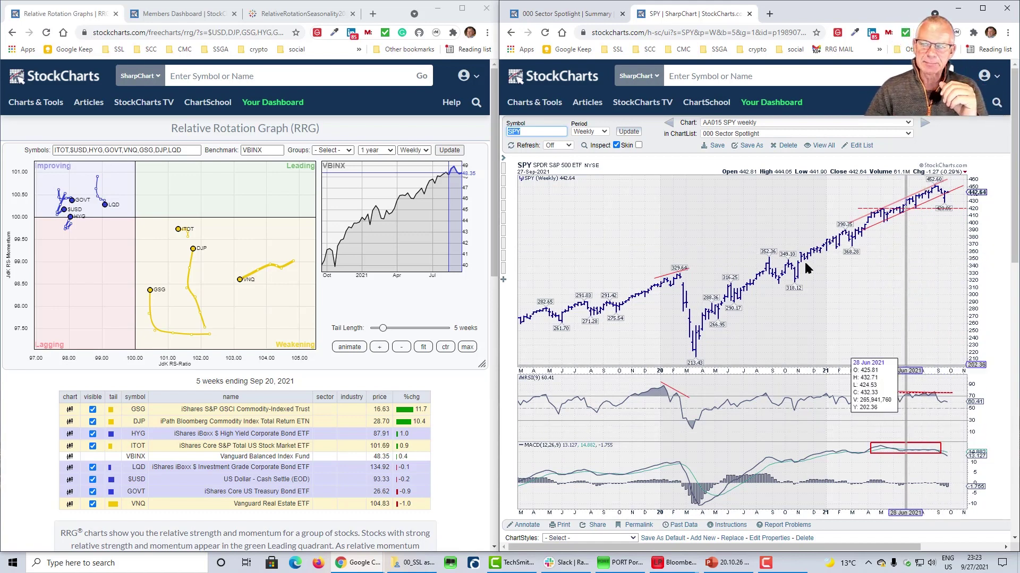
Reopen the saved-charts dropdown while viewing the weekly SPY chart.
click(761, 128)
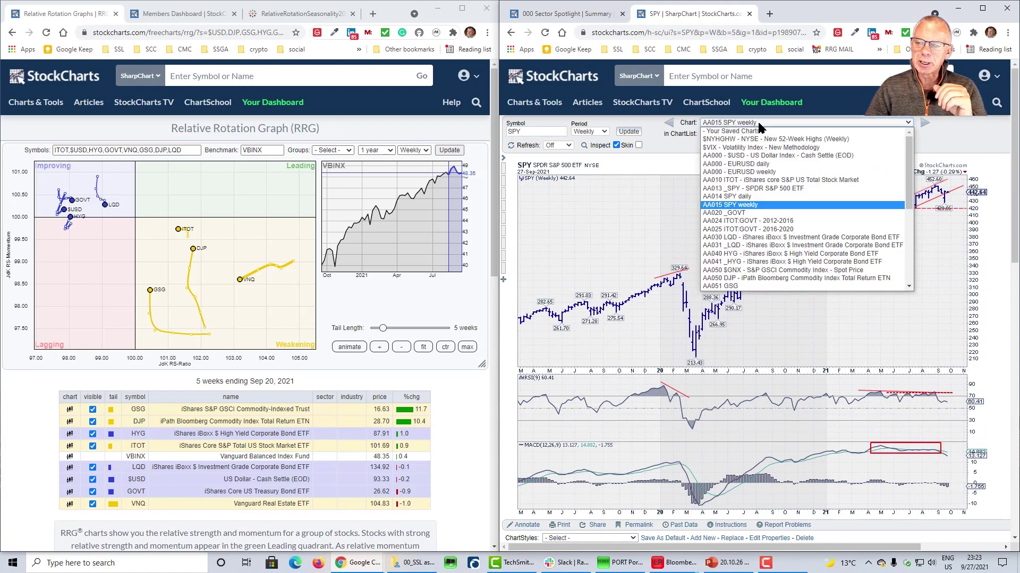
Pick 'AA014 SPY daily' from the saved-charts list.
click(759, 201)
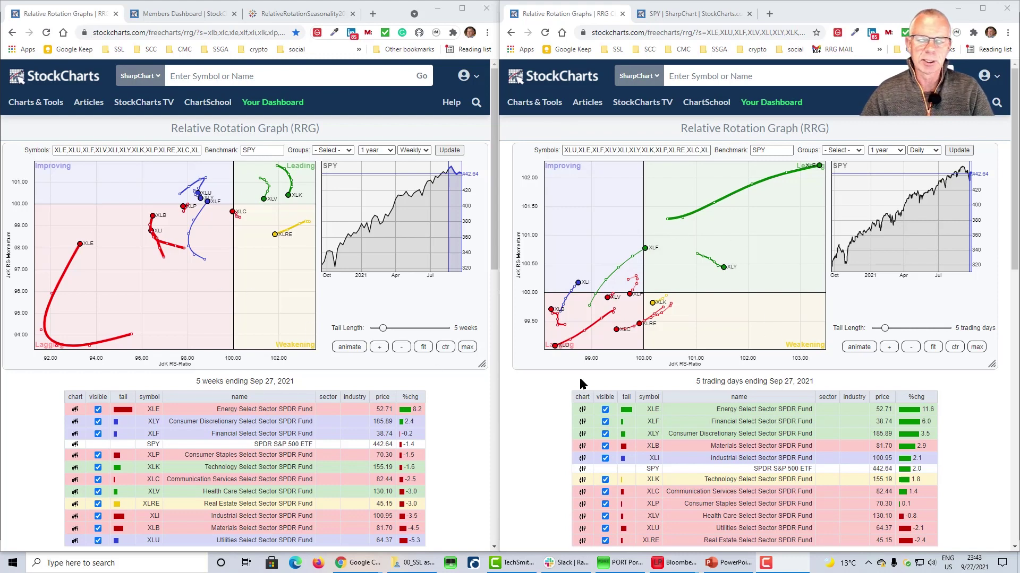
Zoom out the daily sector RRG, set tail length to 6 days, and isolate the XLF tail.
click(909, 348)
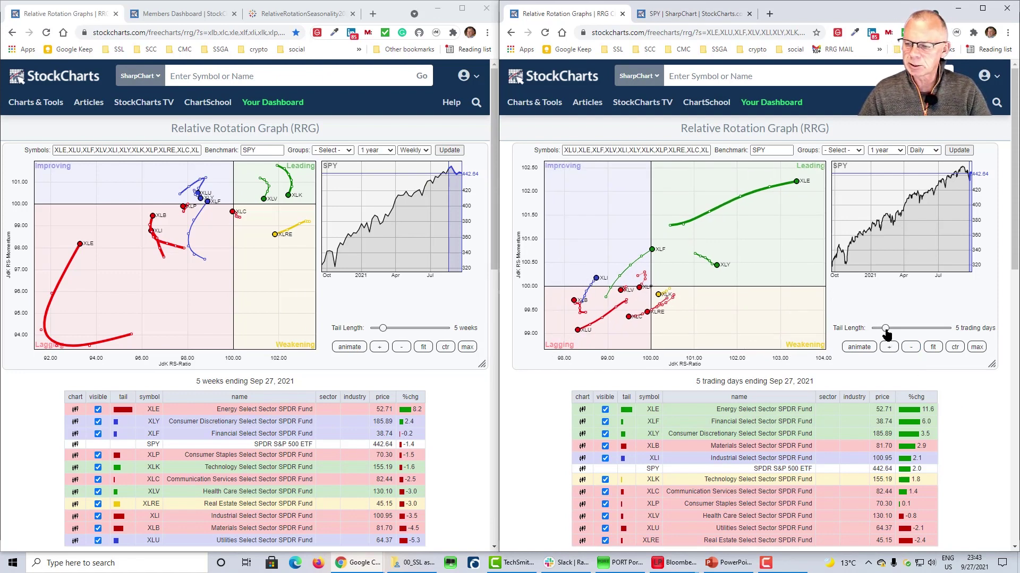
drag(884, 330, 888, 329)
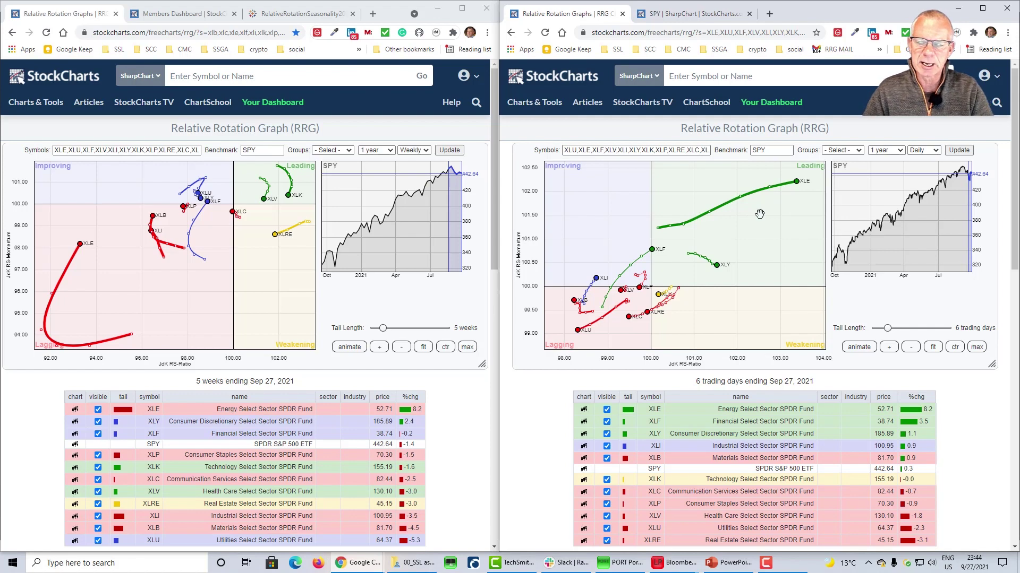
click(698, 420)
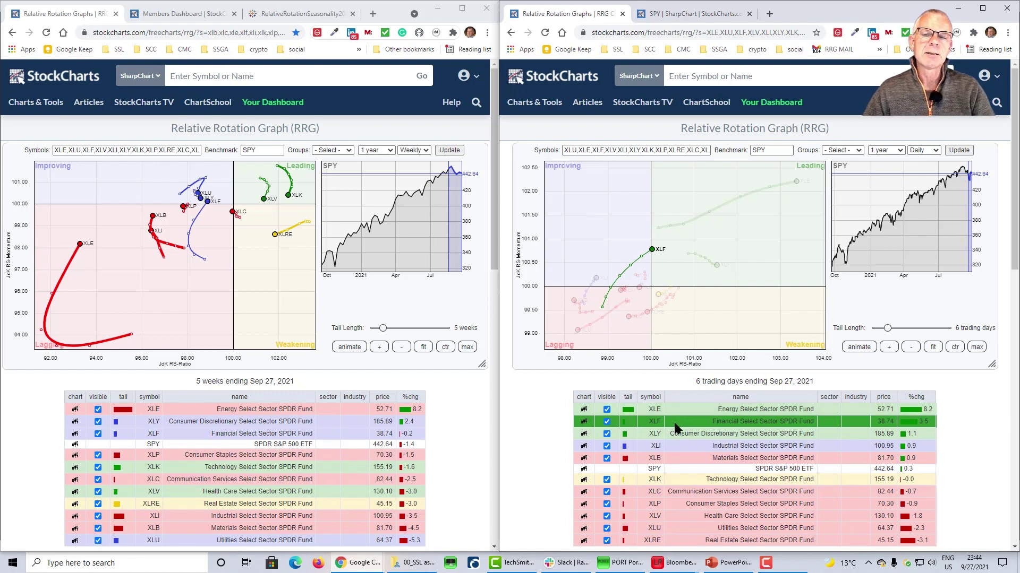
click(673, 423)
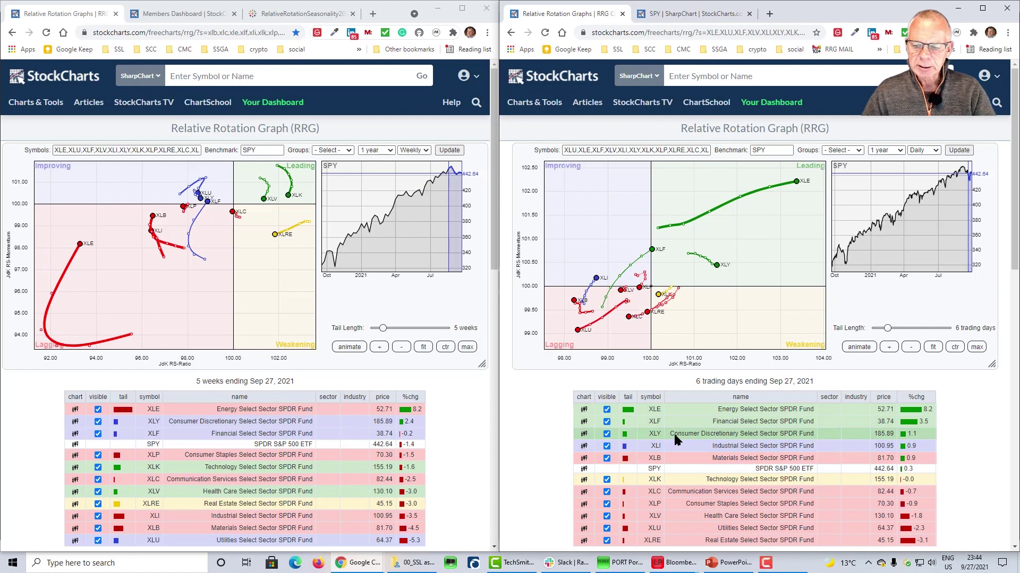
click(673, 432)
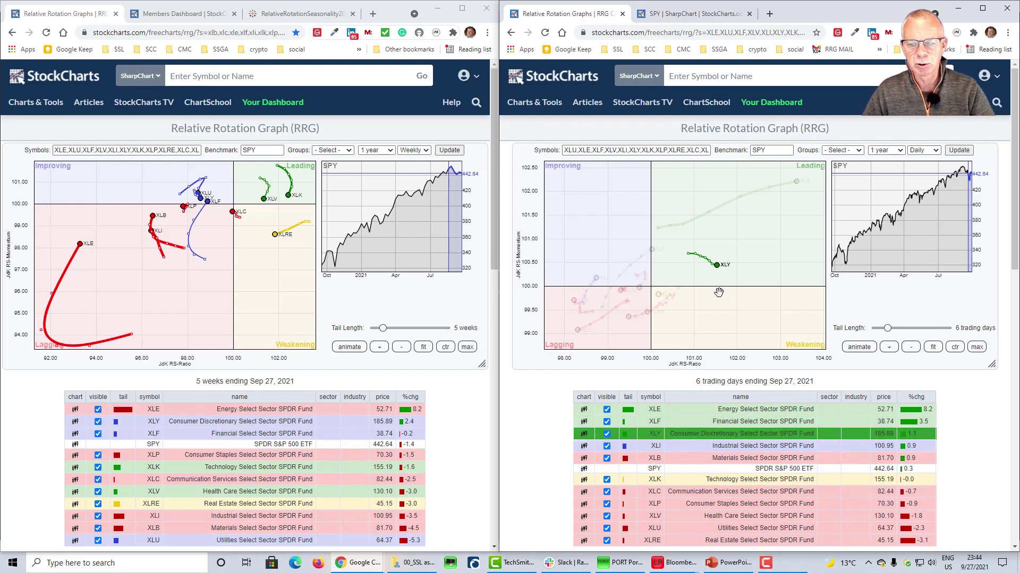
click(666, 434)
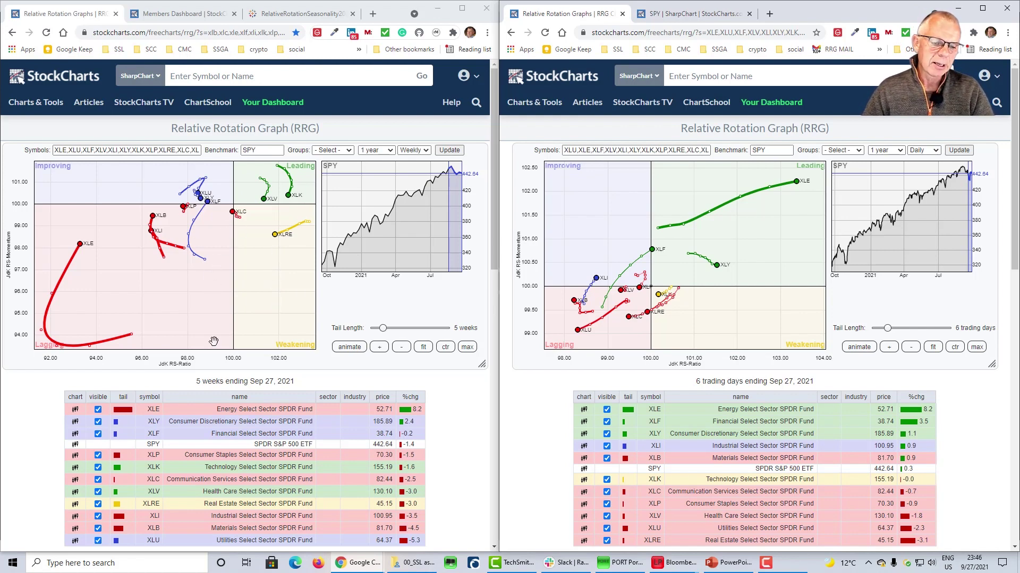
Highlight XLF on the weekly sector RRG so only its Improving-quadrant tail stands out.
click(171, 432)
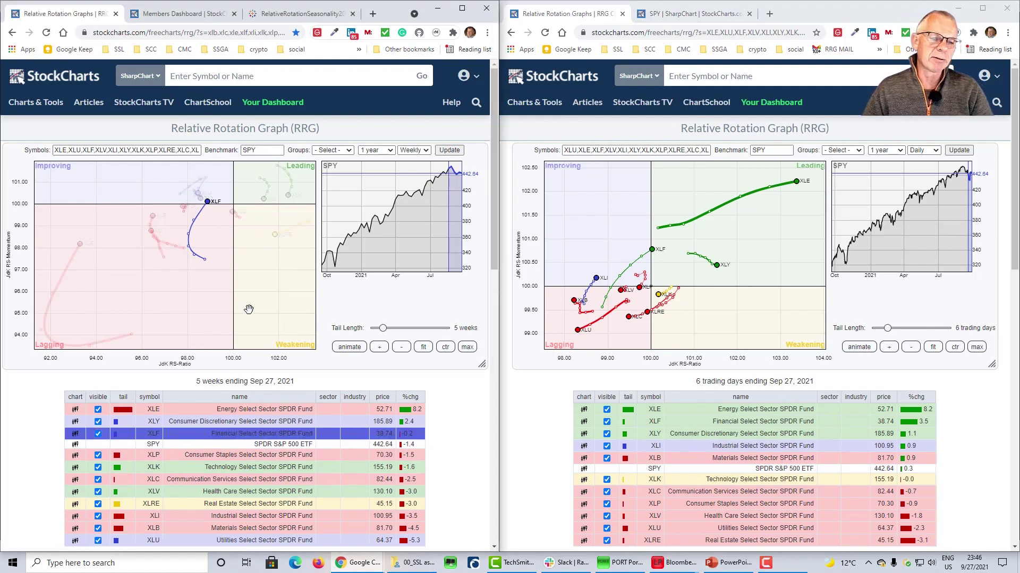
Single out XLF's tail on the daily RRG, then restore all sector tails on both RRGs.
click(683, 420)
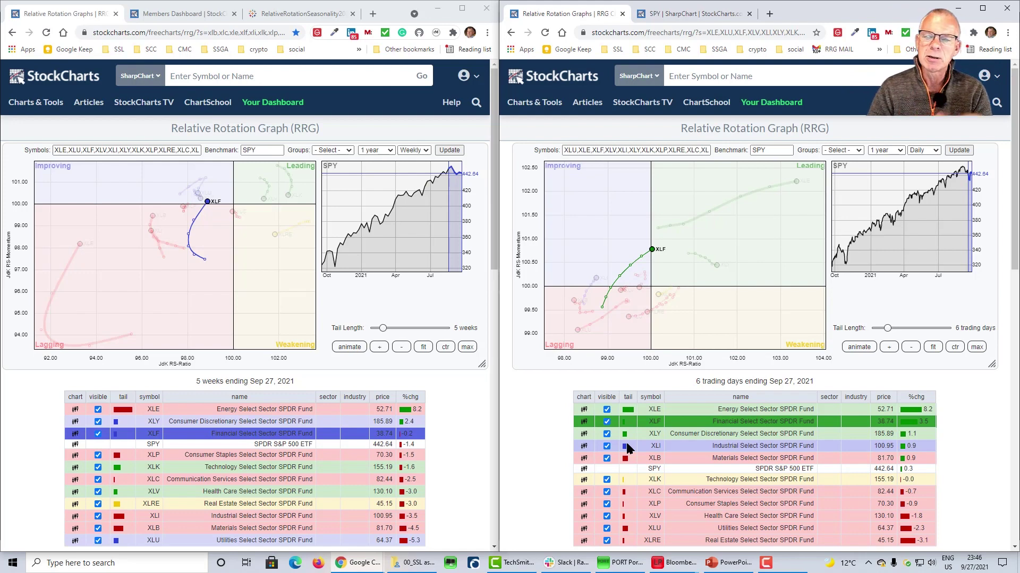
click(323, 437)
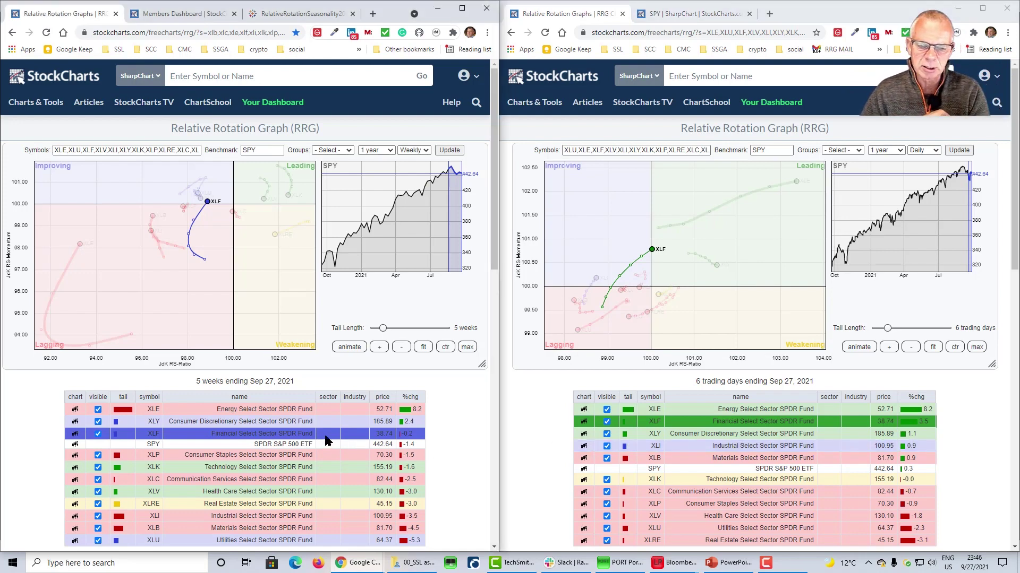
mouse_move(602, 445)
click(678, 421)
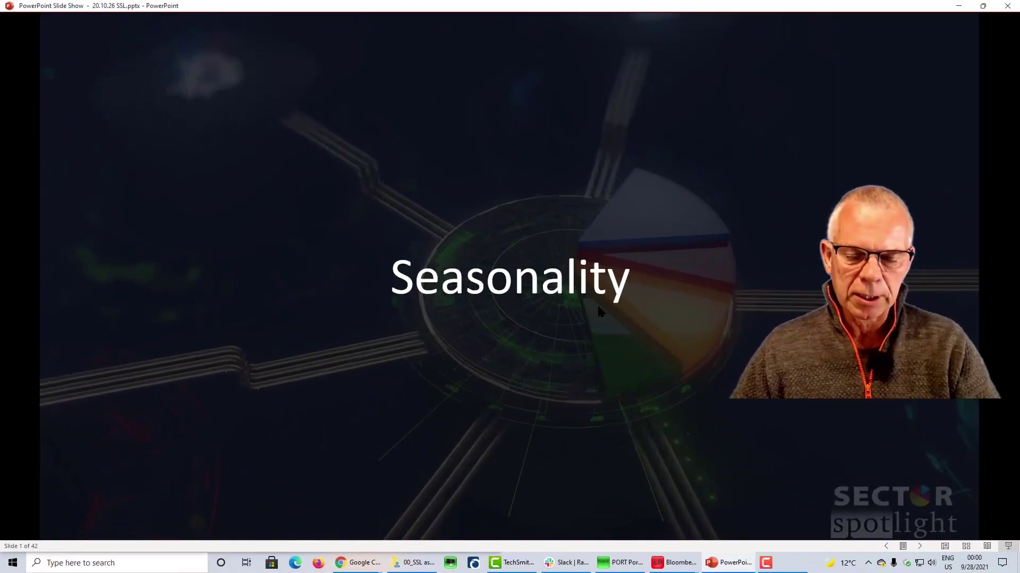
Advance the show to the Sectors %Months Outperformance vs SPY slide, then to the average relative return slide.
click(598, 307)
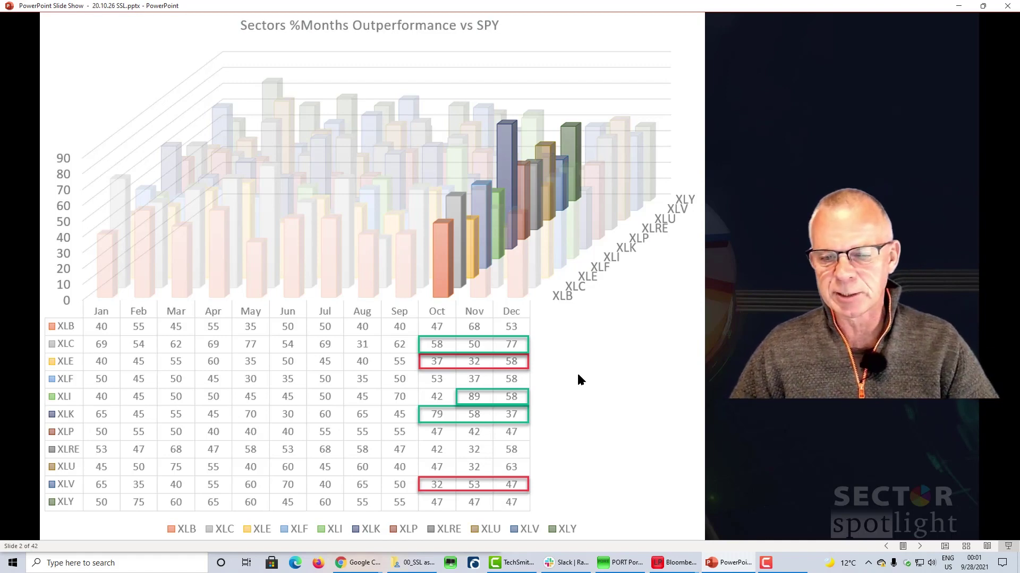
click(587, 391)
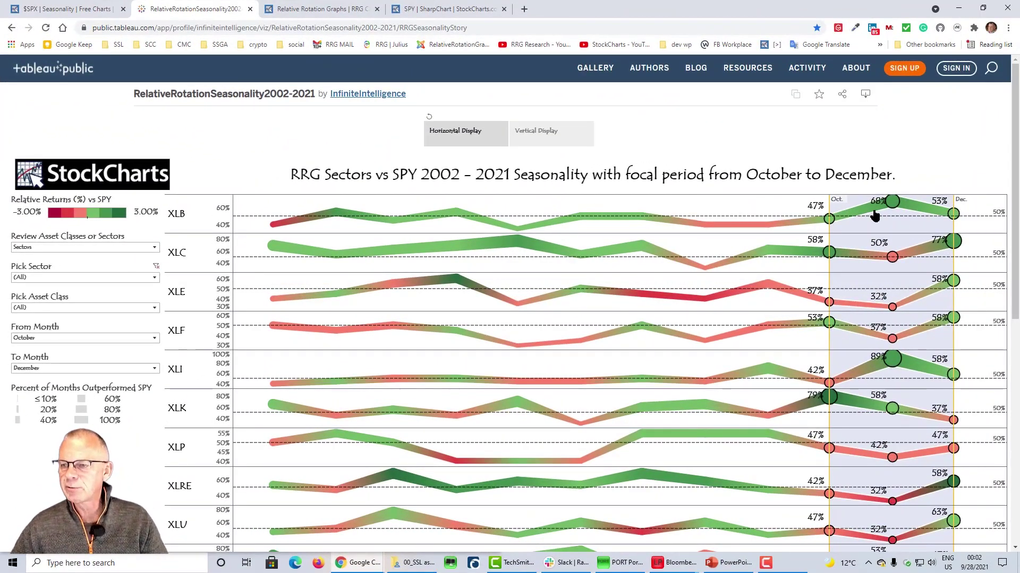
drag(1011, 237, 1018, 299)
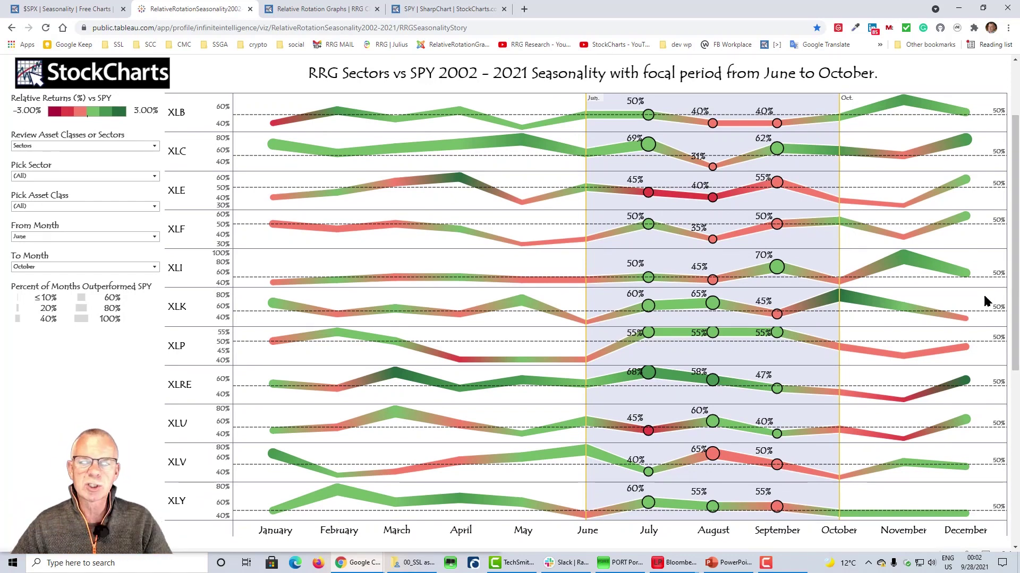
click(54, 235)
click(45, 349)
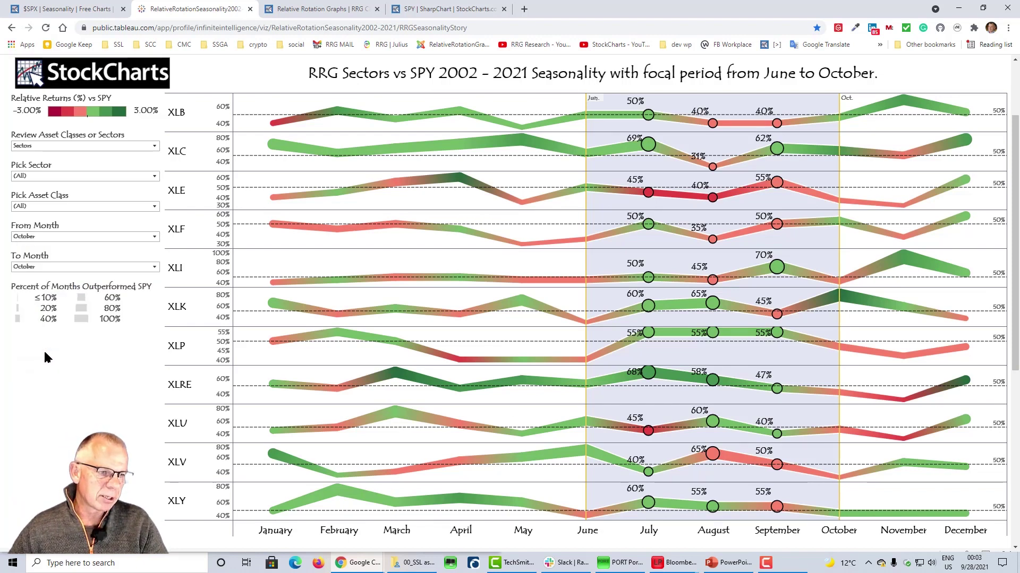
click(41, 266)
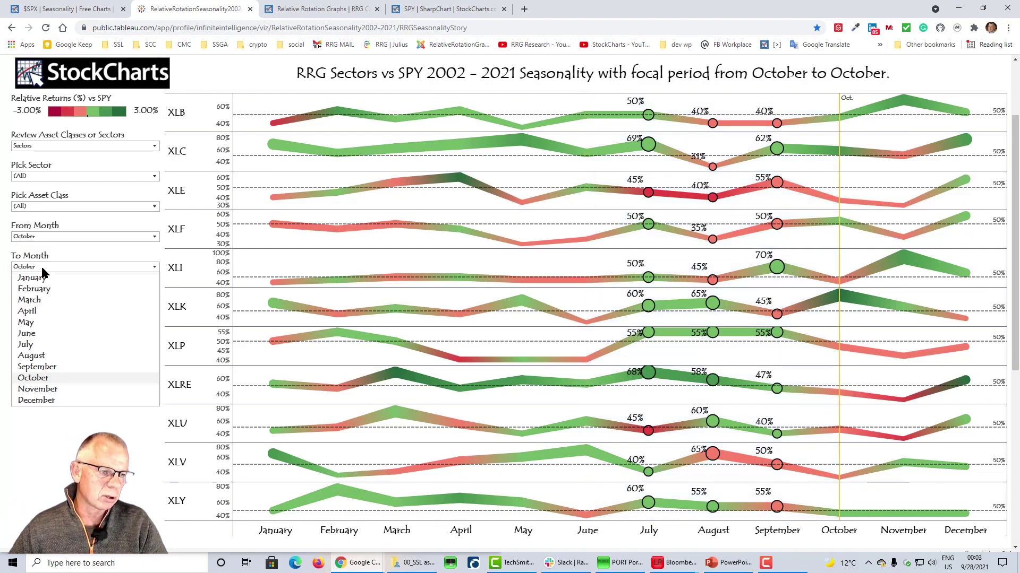
click(35, 398)
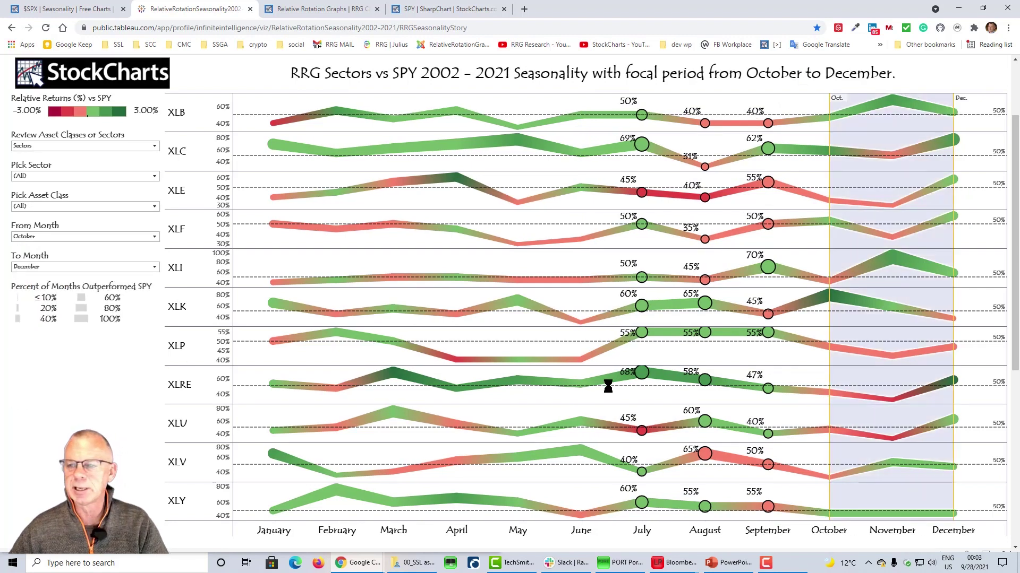
drag(813, 99, 993, 523)
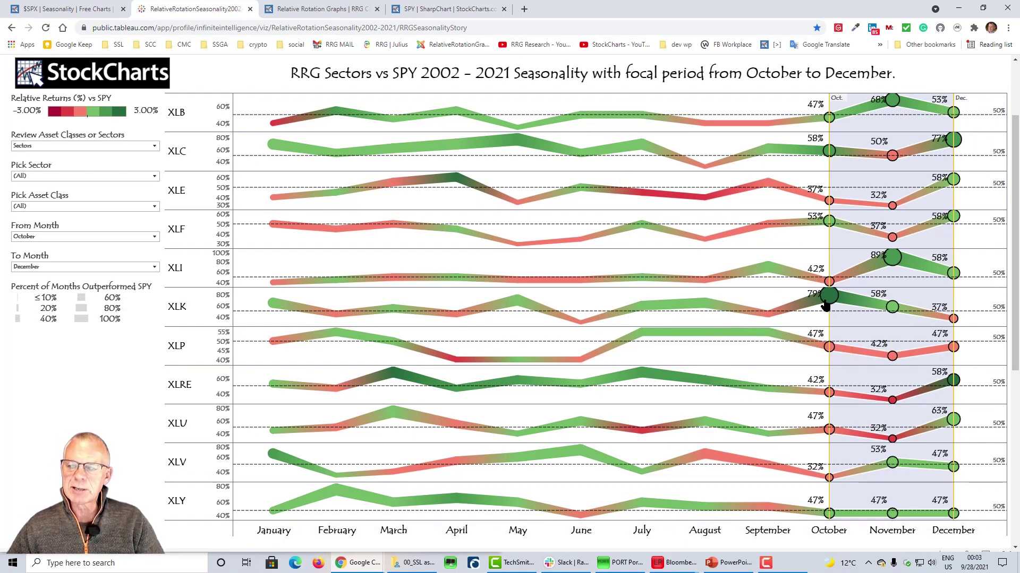
mouse_move(812, 311)
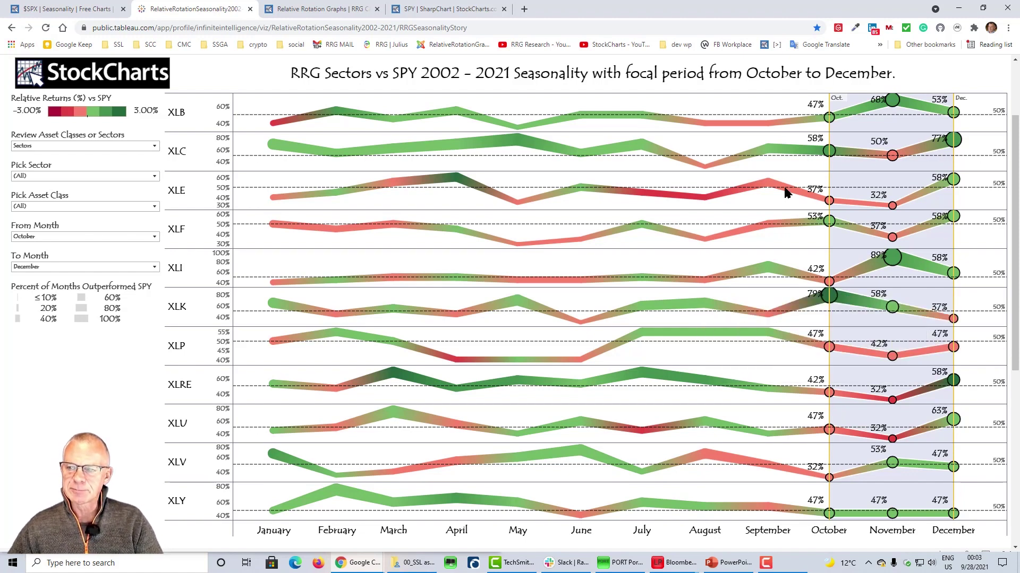
click(830, 153)
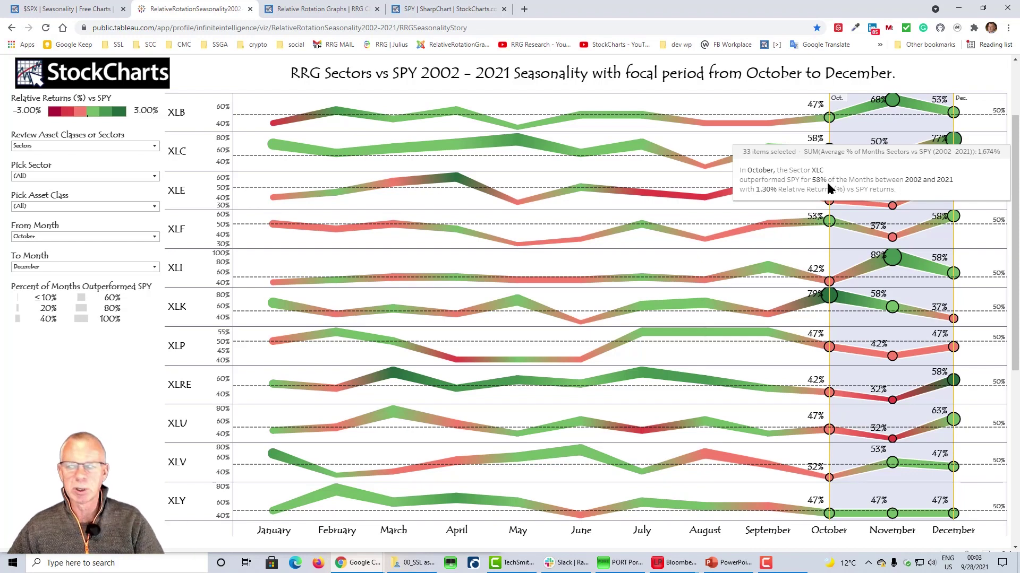
click(829, 159)
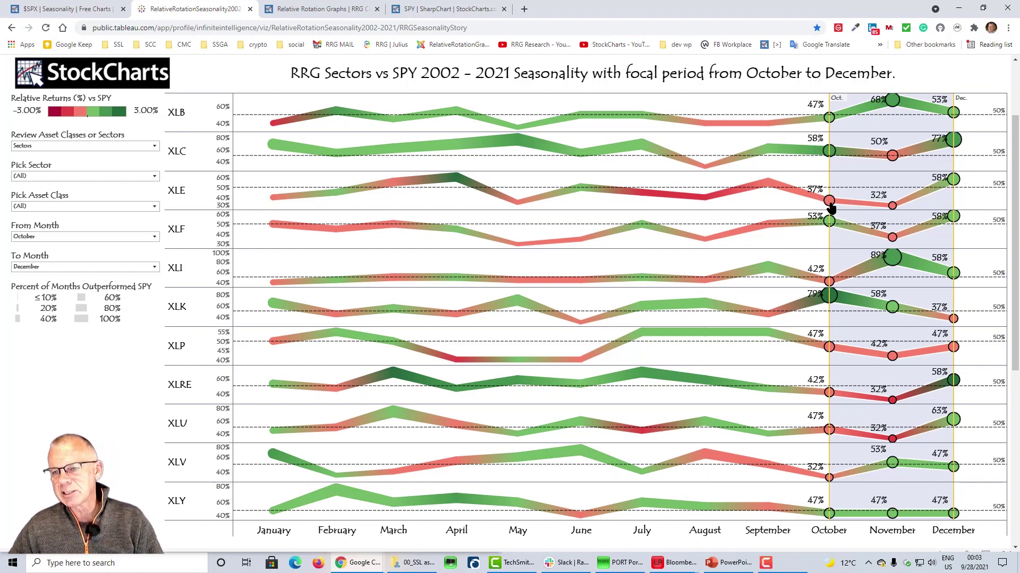
mouse_move(831, 209)
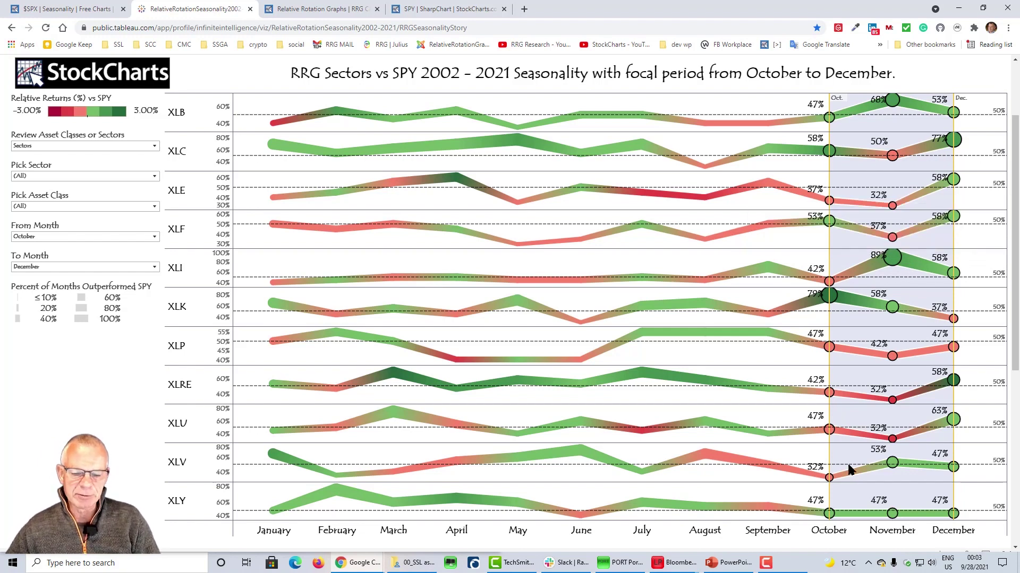
mouse_move(829, 481)
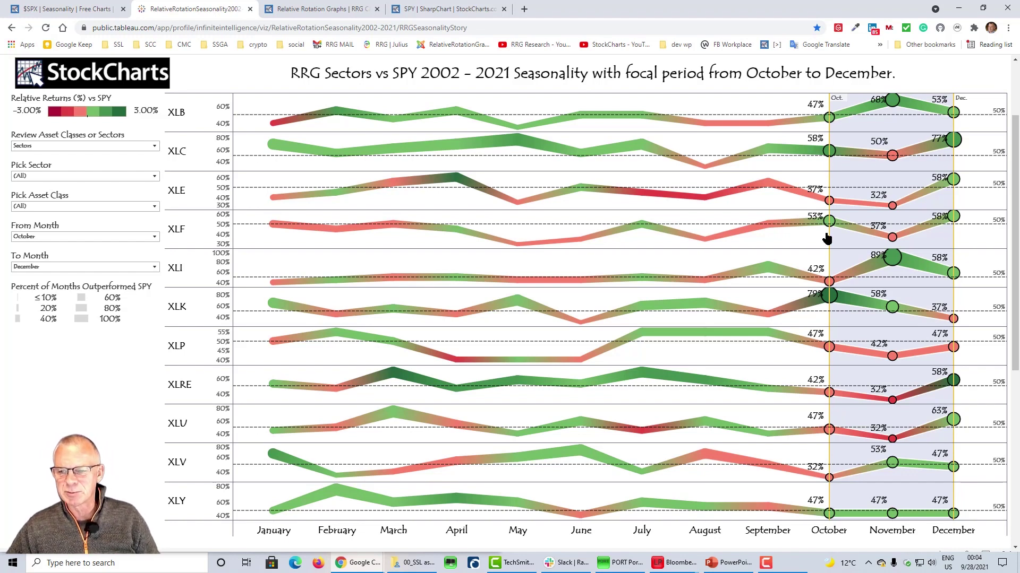
mouse_move(831, 227)
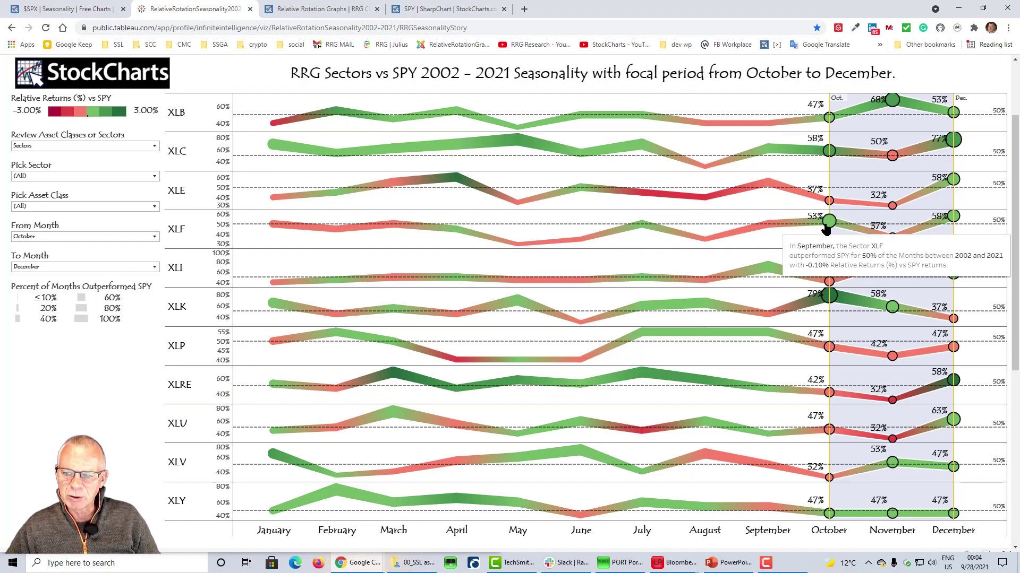
click(829, 227)
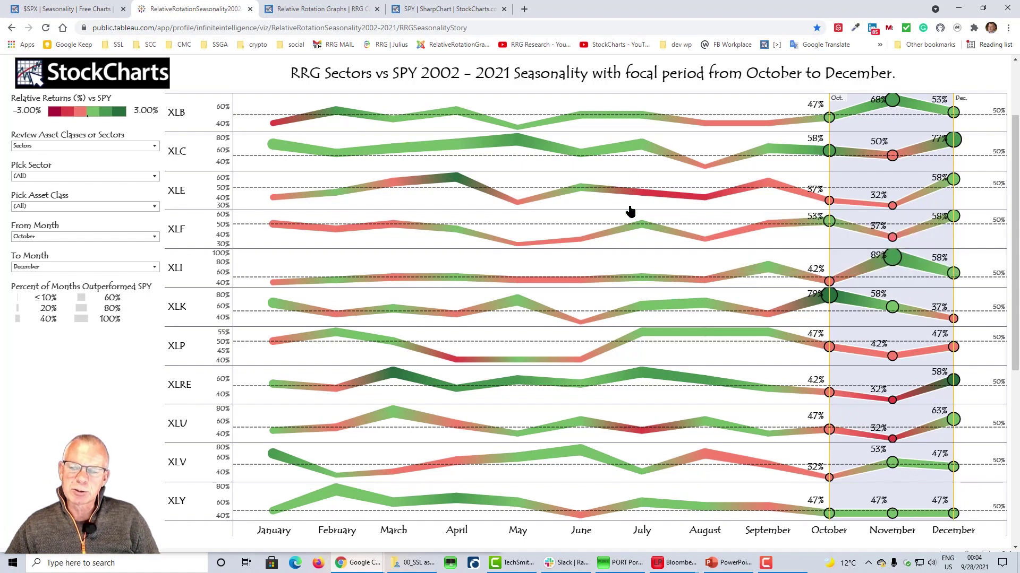
mouse_move(827, 230)
click(827, 229)
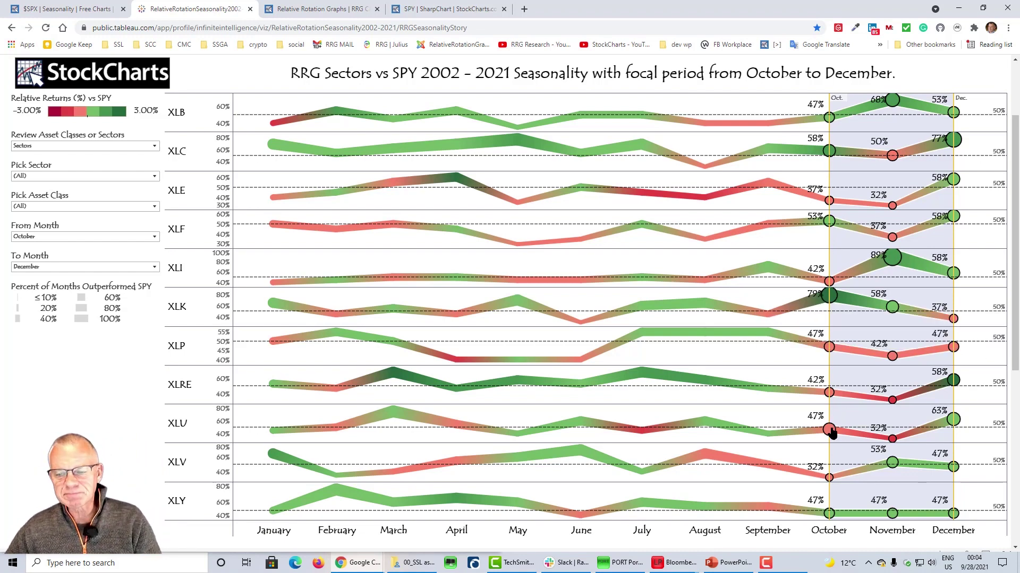
mouse_move(786, 183)
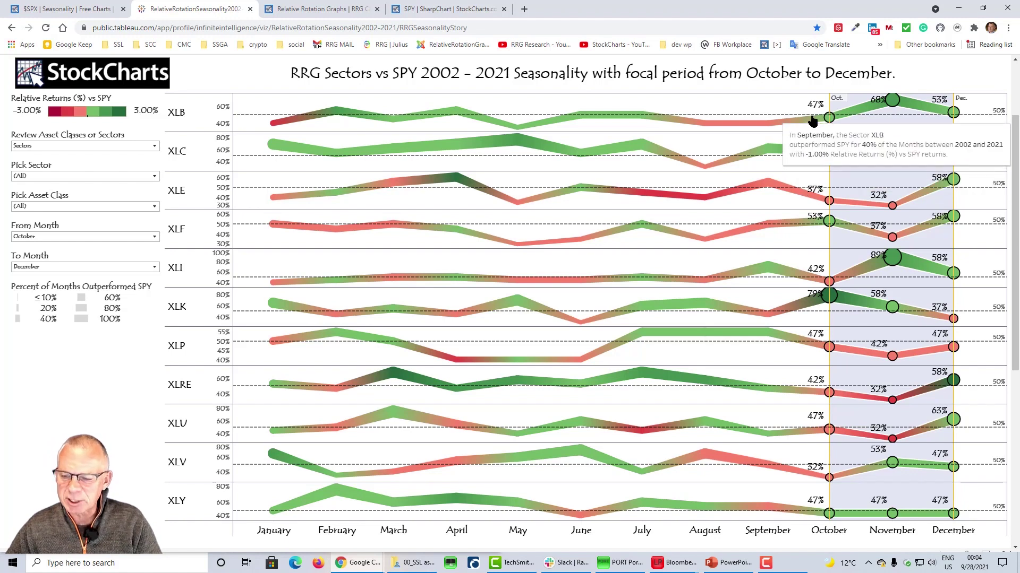
mouse_move(743, 441)
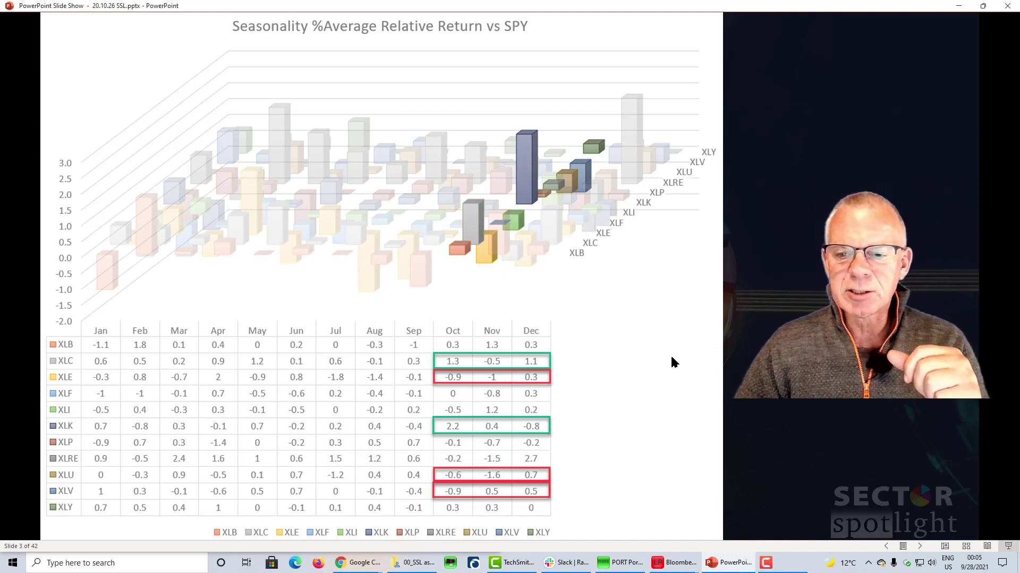
Advance to slide 4, the sector seasonality summary table rating XLC and XLK positive.
click(644, 364)
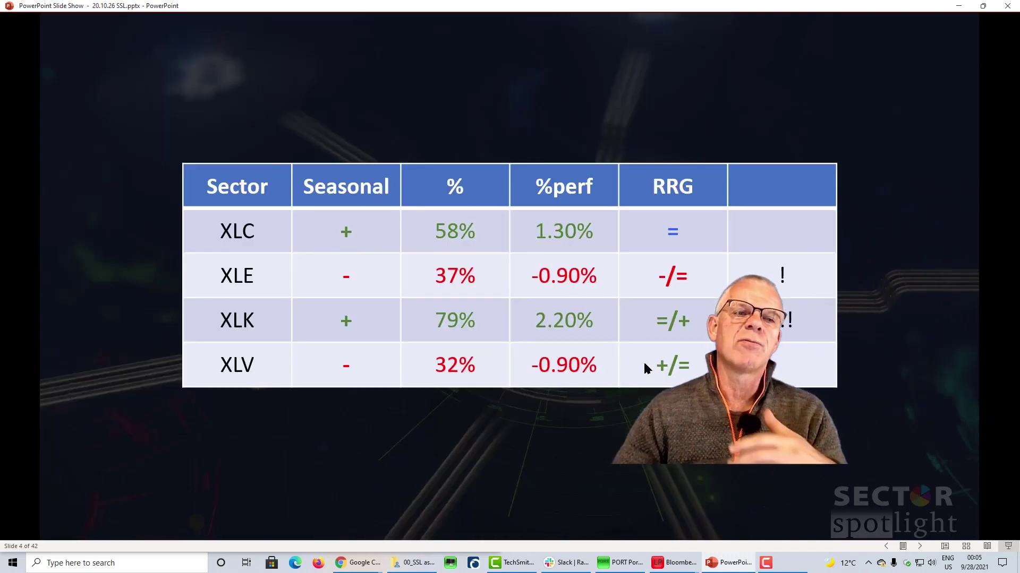